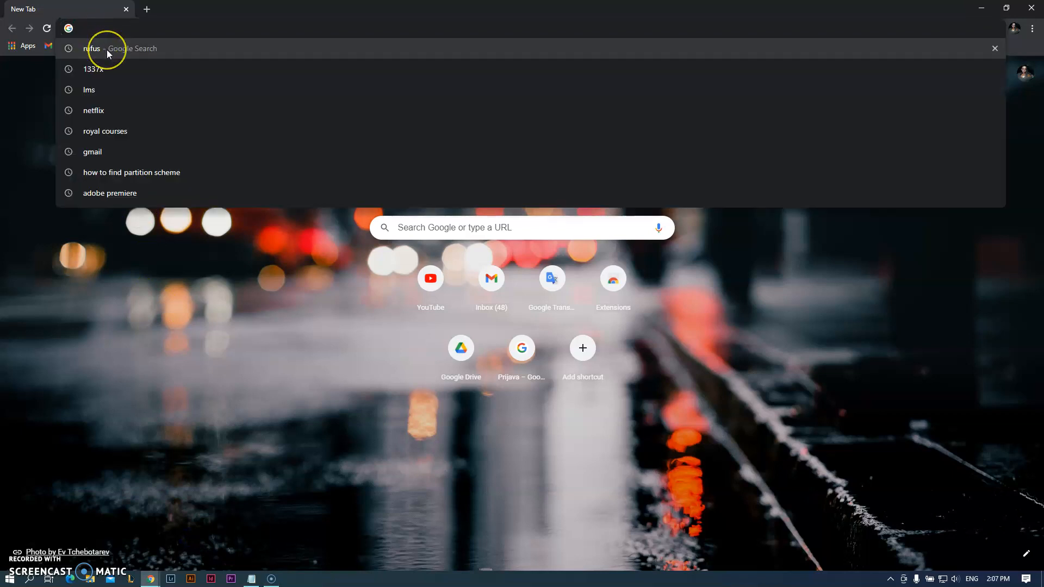
Search Google for rufus, open the official Rufus website and download Rufus 3.13
click(107, 50)
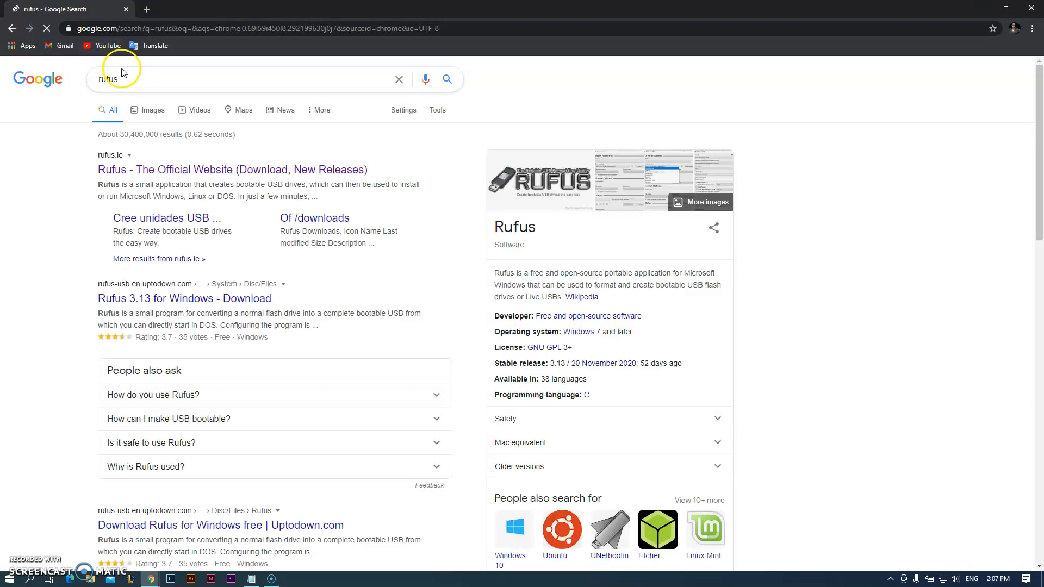
click(112, 171)
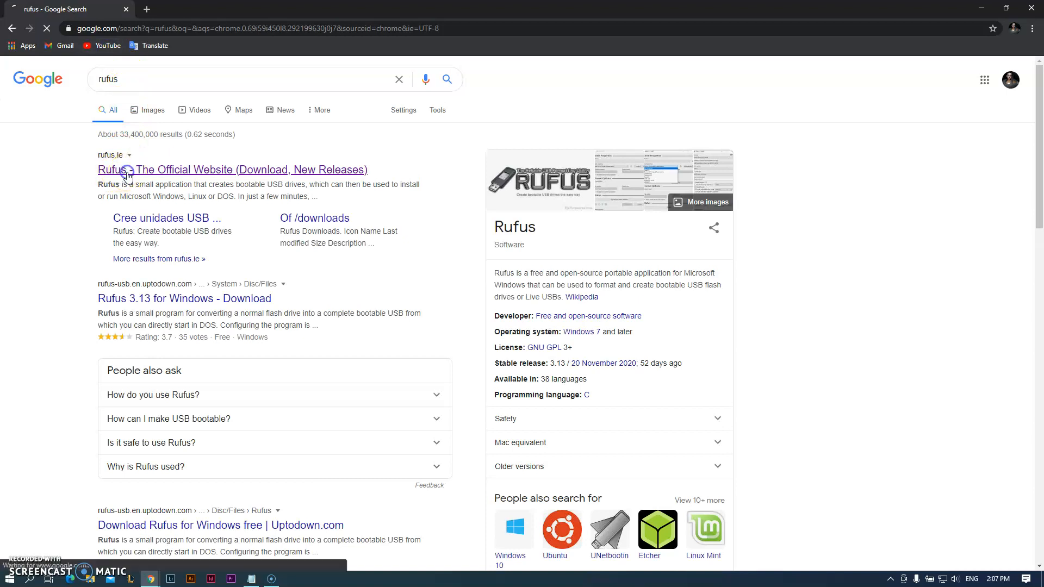
scroll(371, 288, down, 8)
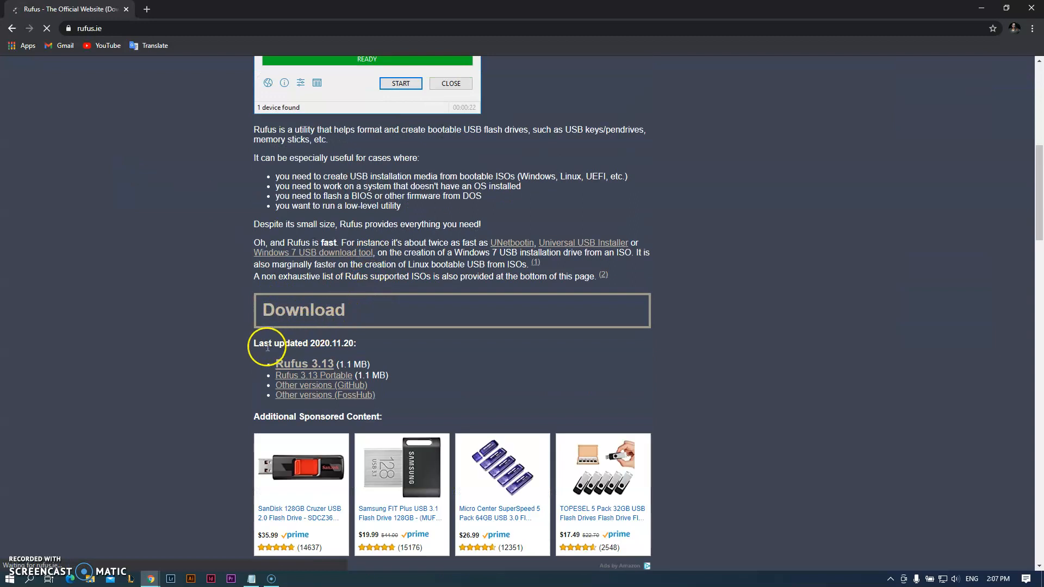
click(294, 367)
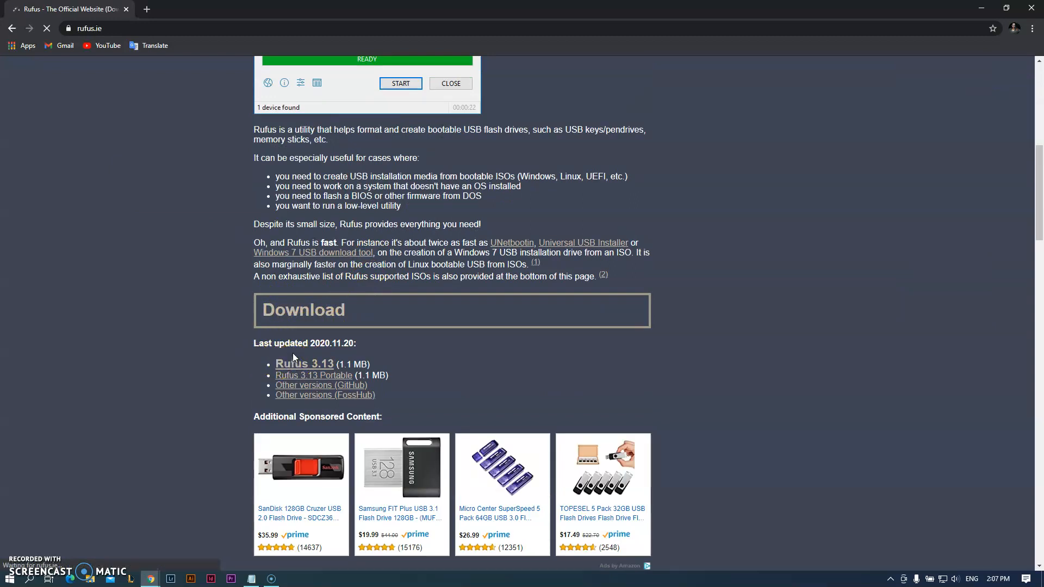
Minimize the browser and launch rufus-3.13 from the desktop
click(982, 12)
drag(769, 69, 459, 107)
drag(405, 139, 435, 155)
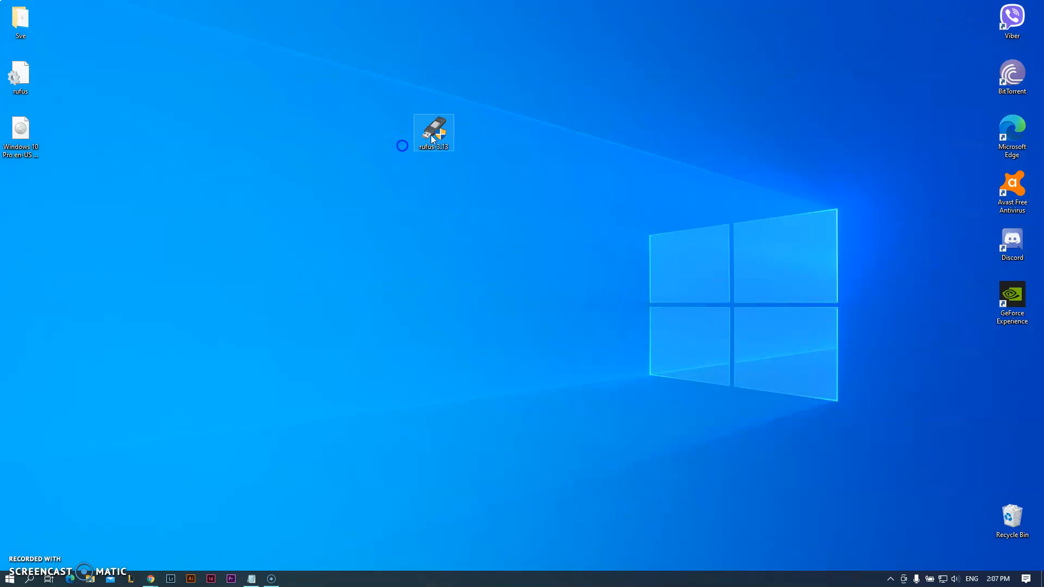
click(459, 366)
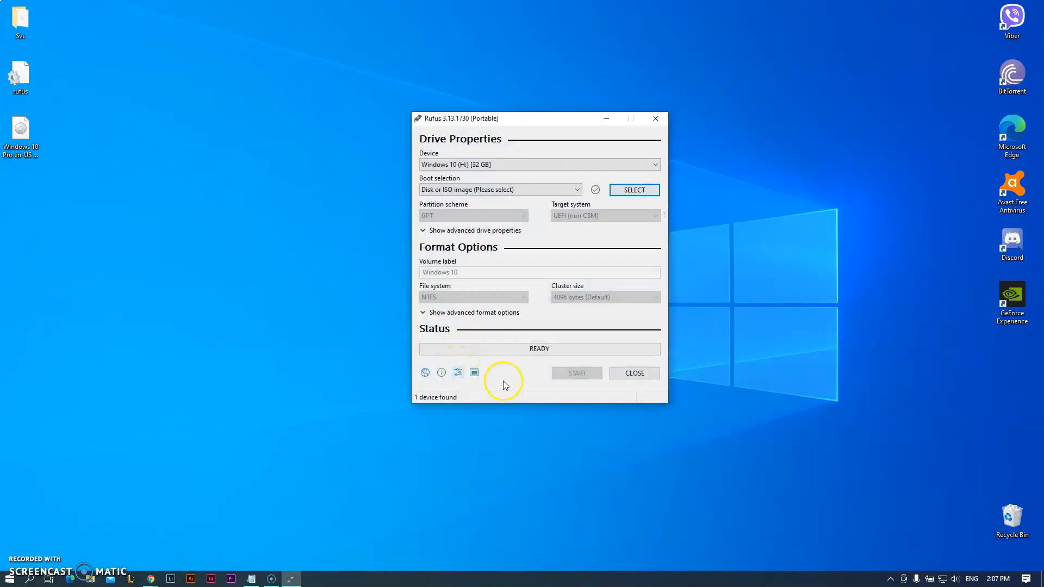
Move the Rufus window clear of the rufus-3.13 desktop icon and check its device list
drag(515, 118, 451, 184)
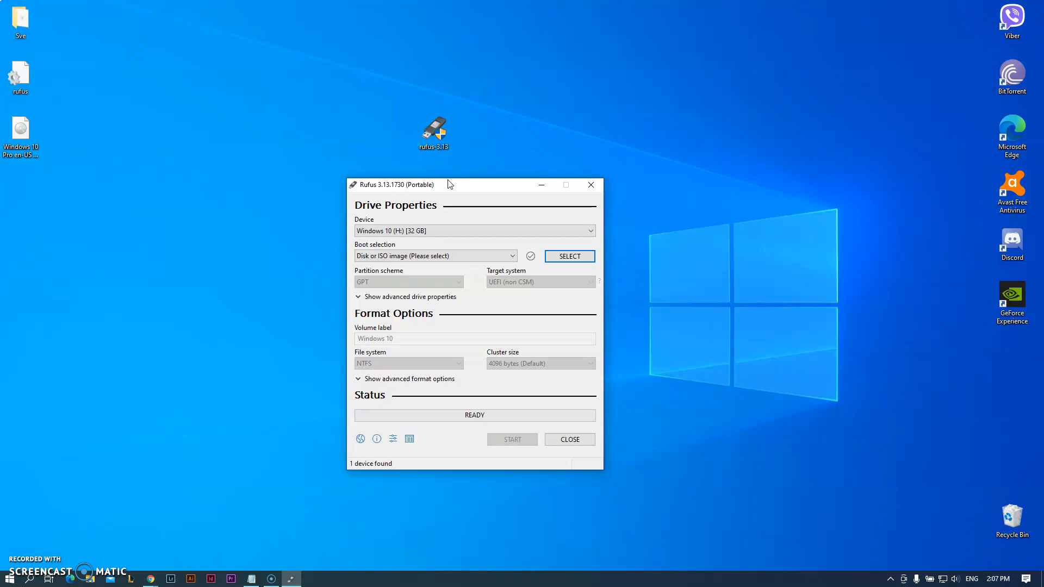
drag(454, 188, 250, 105)
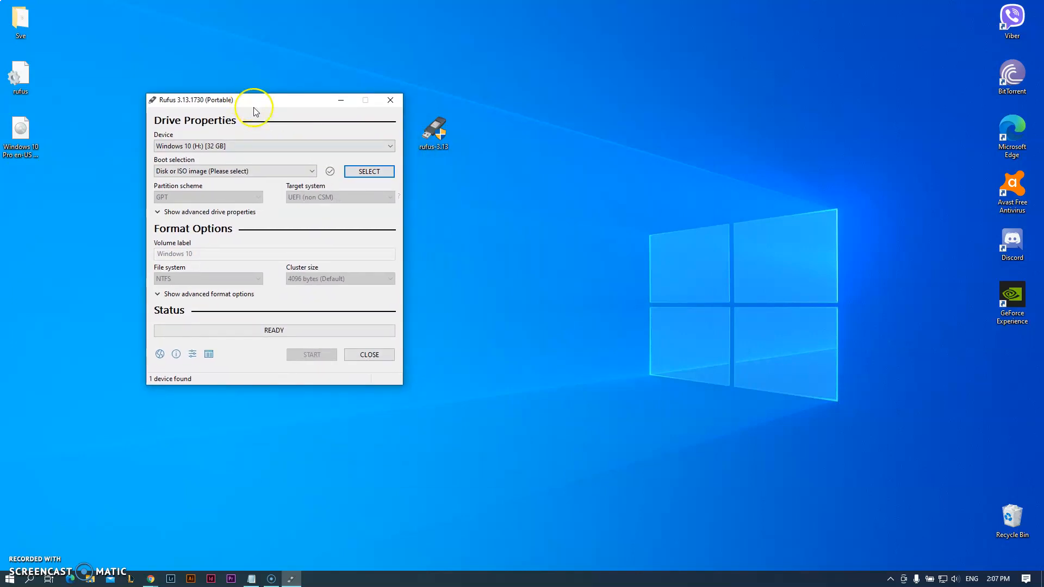
drag(285, 109, 259, 114)
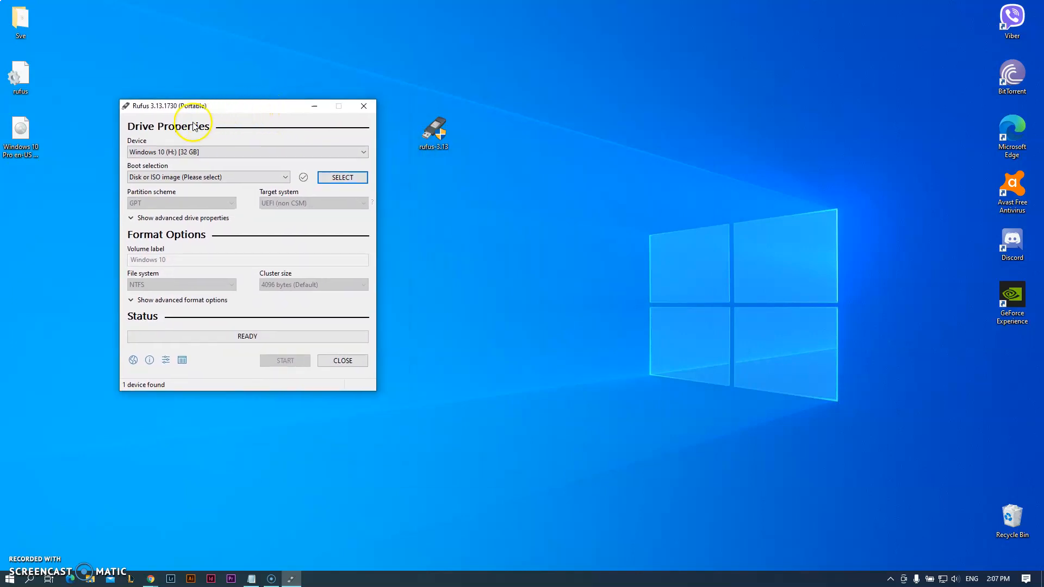
drag(183, 302, 433, 434)
drag(87, 75, 410, 468)
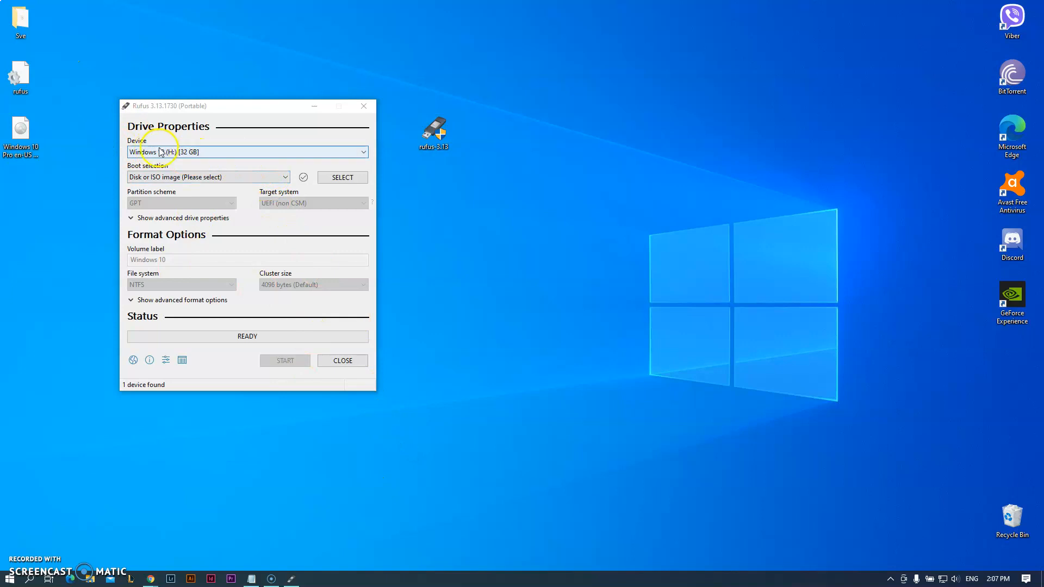
click(196, 154)
click(195, 154)
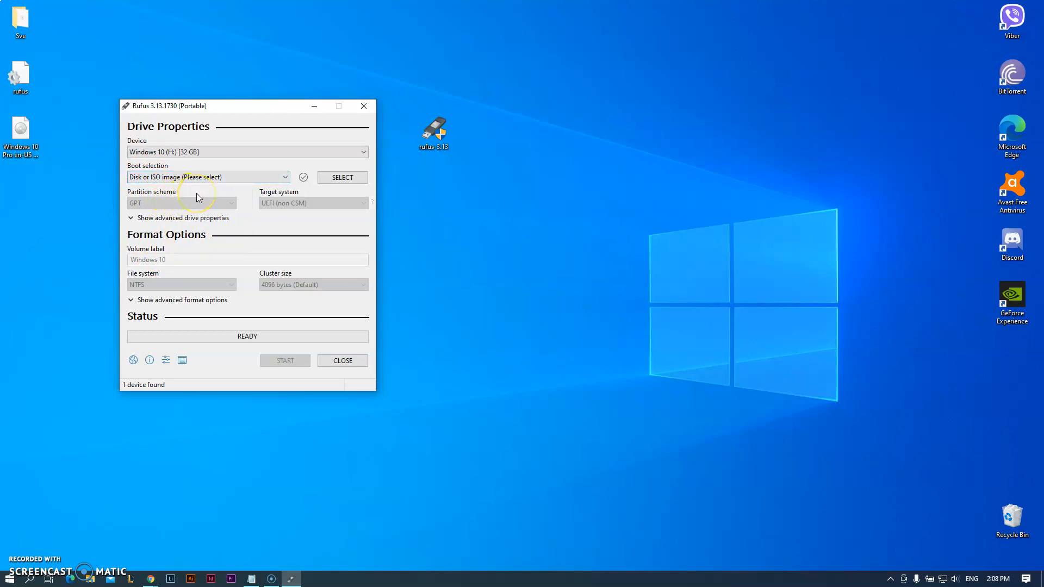
Move the Windows 10 Pro ISO file to the empty desktop area beyond the rufus-3.13 icon
drag(20, 135, 602, 100)
drag(564, 44, 647, 165)
click(647, 164)
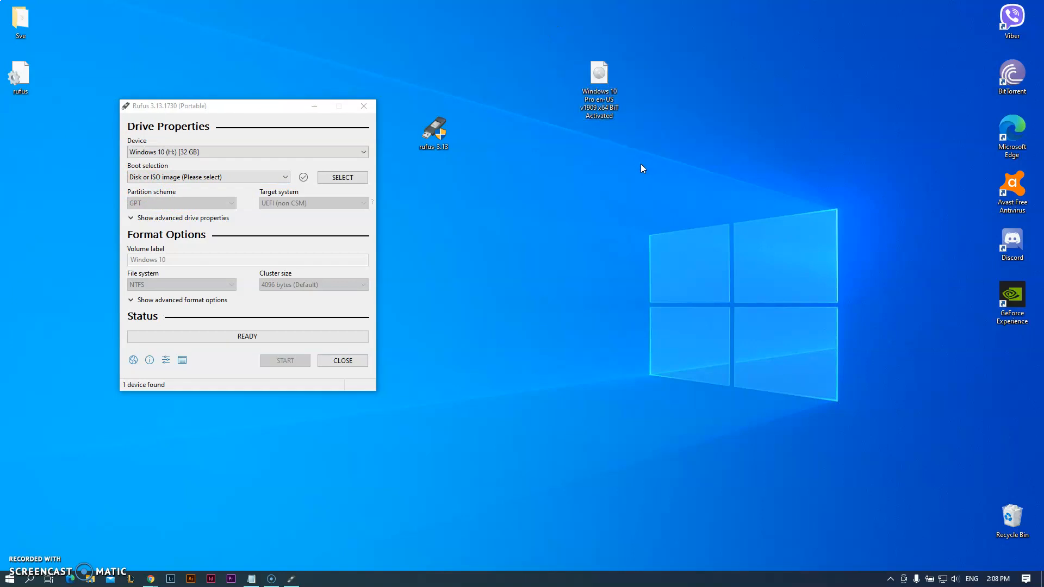
Set the boot selection to Disk or ISO image and load Windows 10 Pro en-US v1909 x64 BiT Activated from the Desktop folder
click(165, 180)
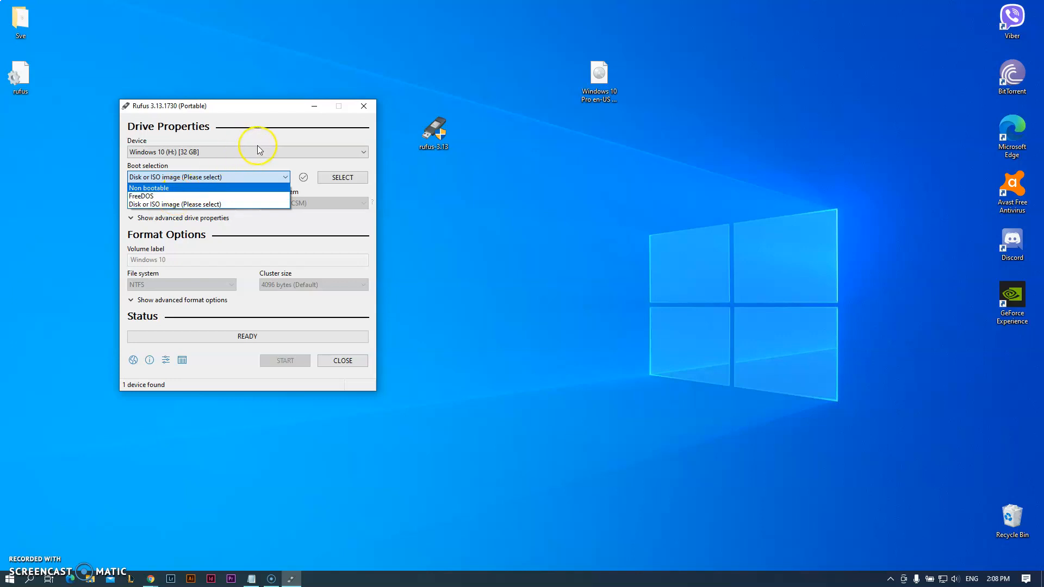
click(169, 205)
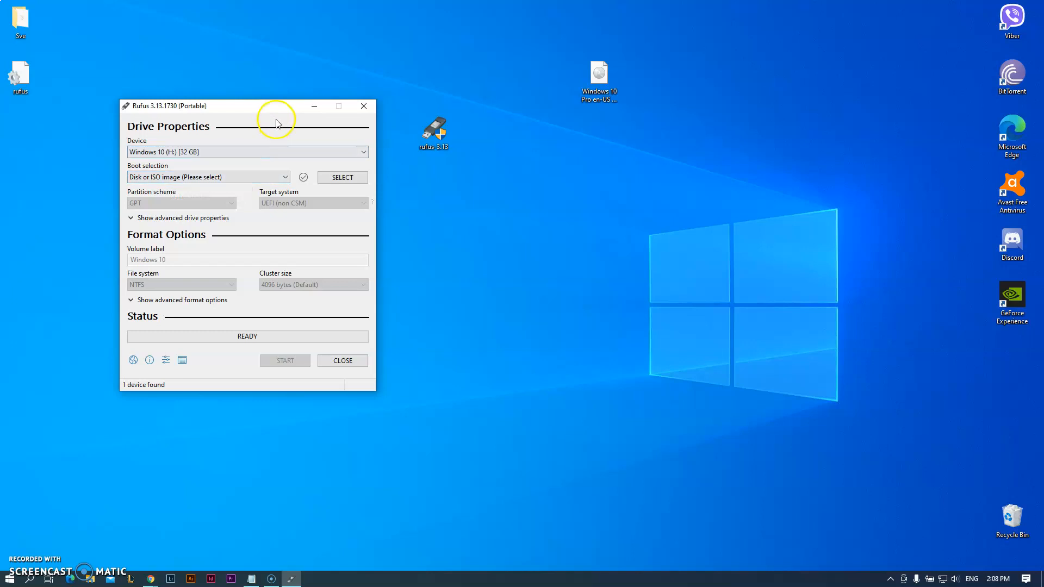
click(318, 189)
click(329, 177)
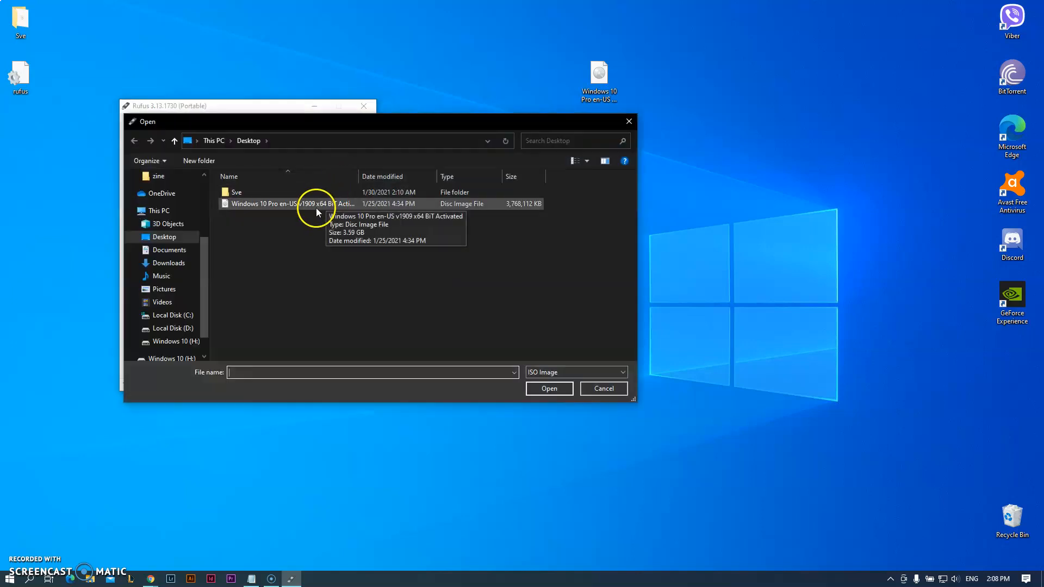
click(316, 205)
click(549, 389)
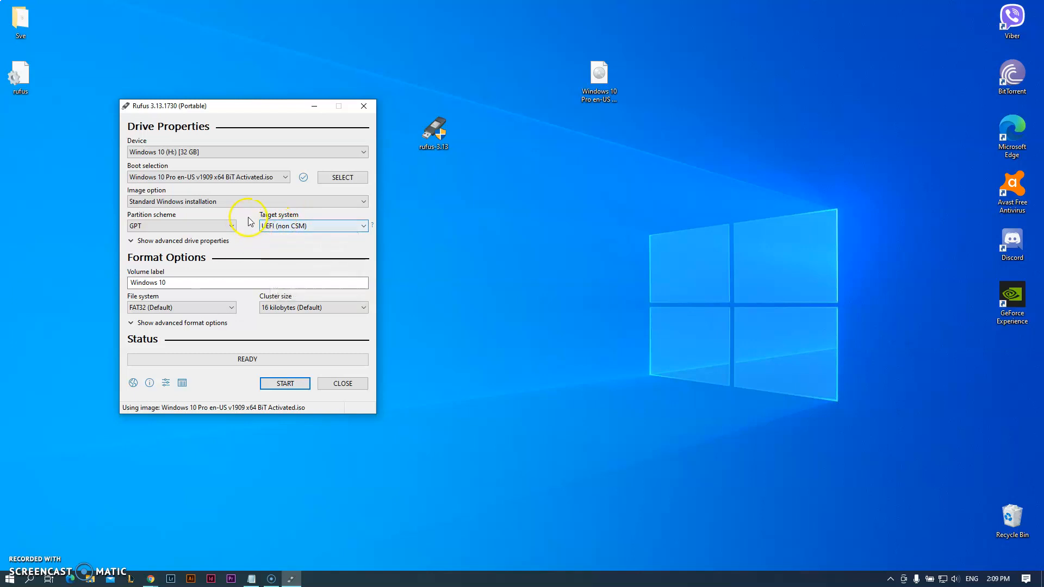
click(347, 229)
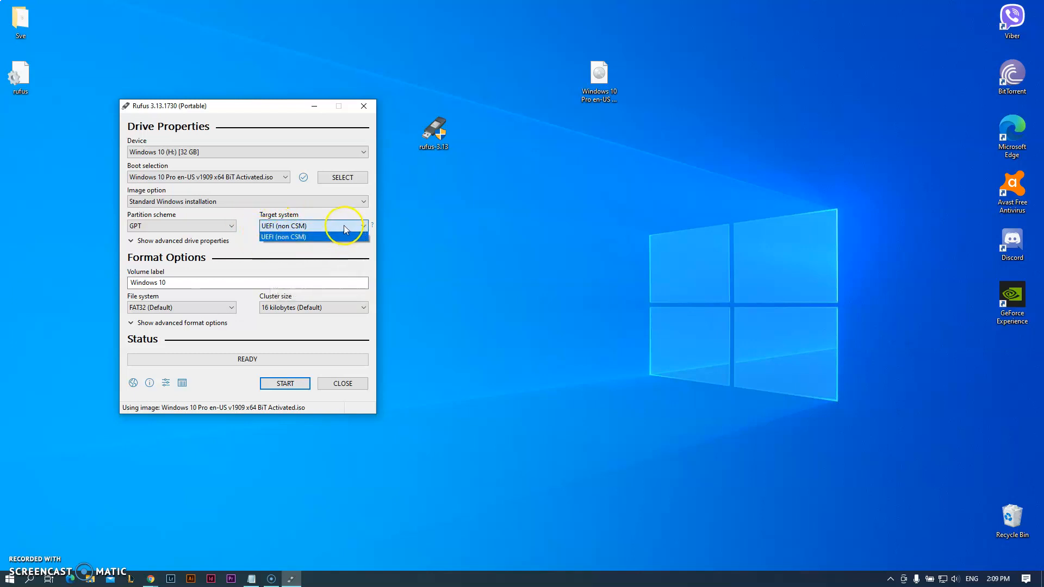
click(342, 228)
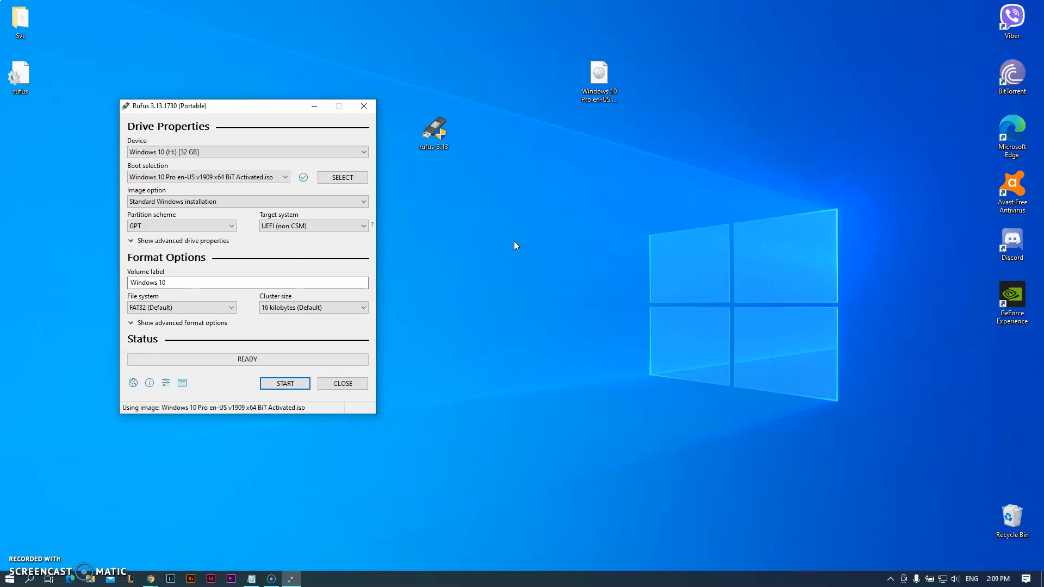
Open Windows Disk Management and place its window beside the Rufus window
key(super+x)
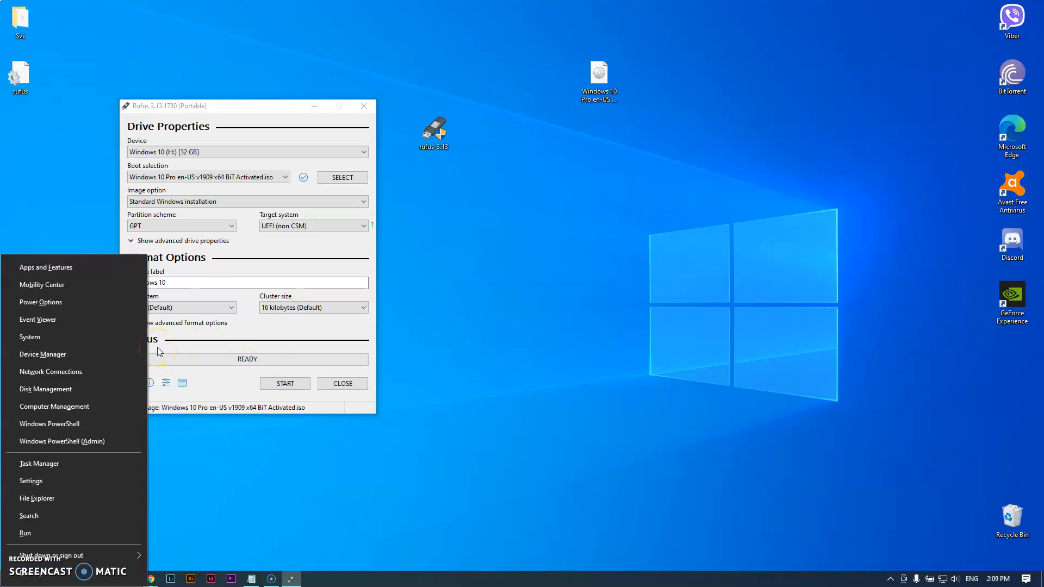
click(45, 389)
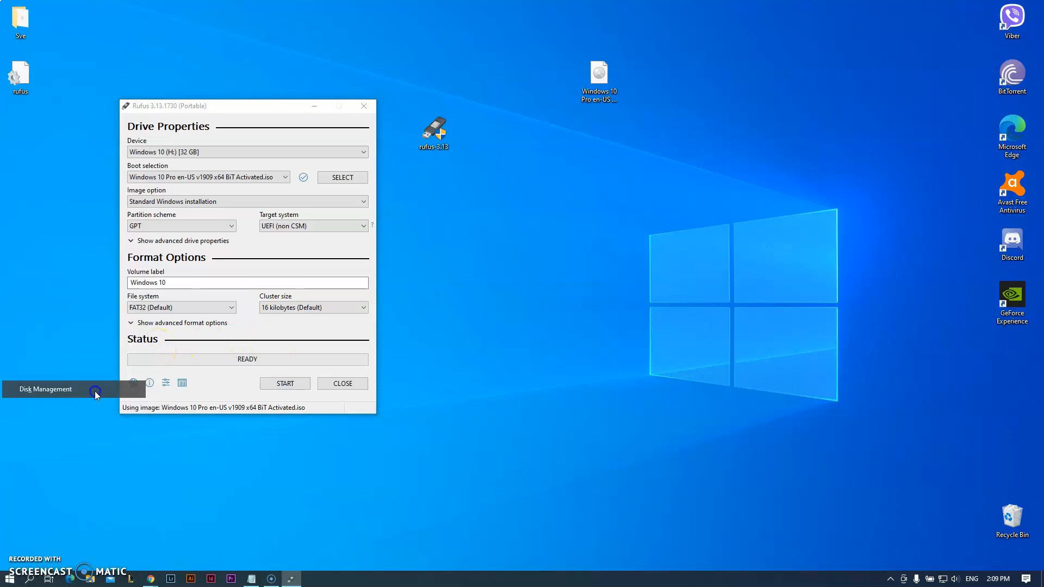
drag(240, 59, 628, 60)
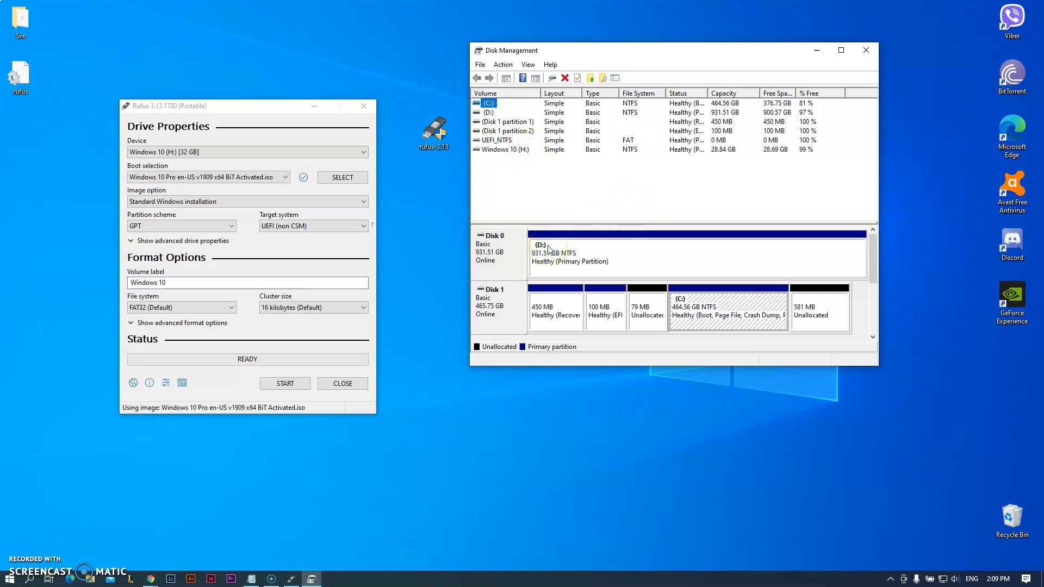
Check the partition style of Disk 1 in its volume properties
click(495, 309)
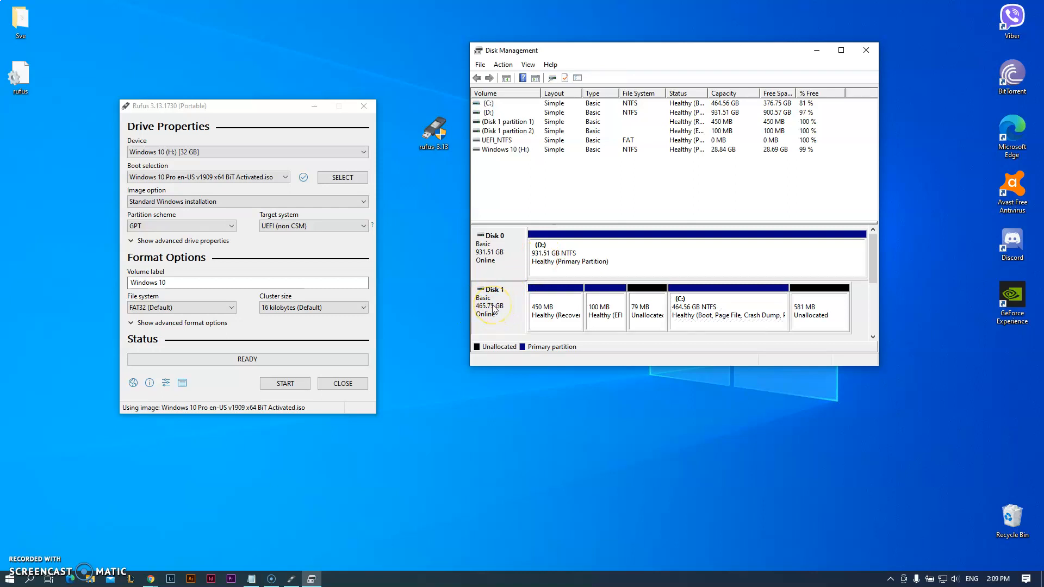
right_click(494, 309)
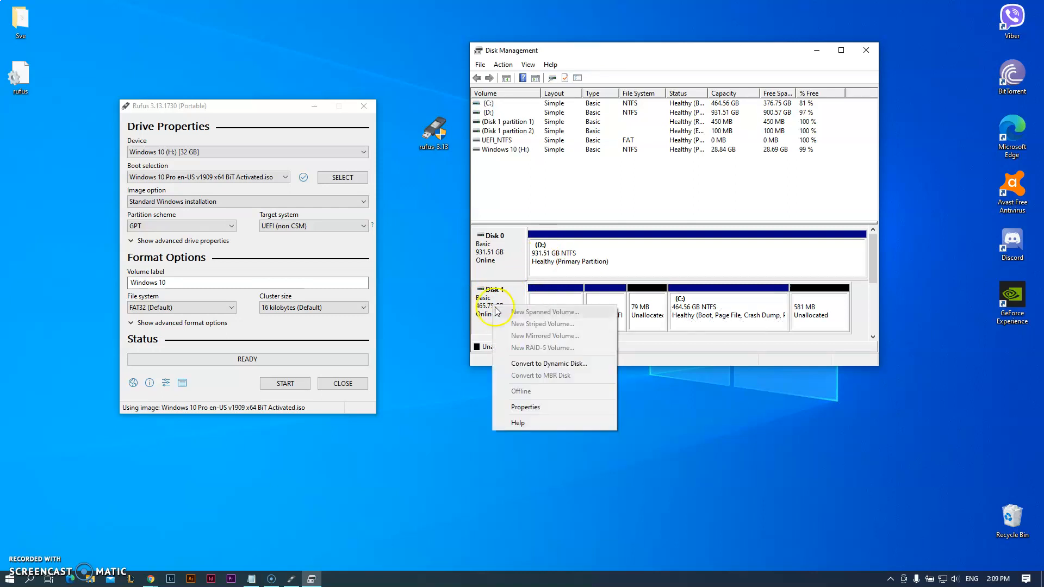
click(541, 406)
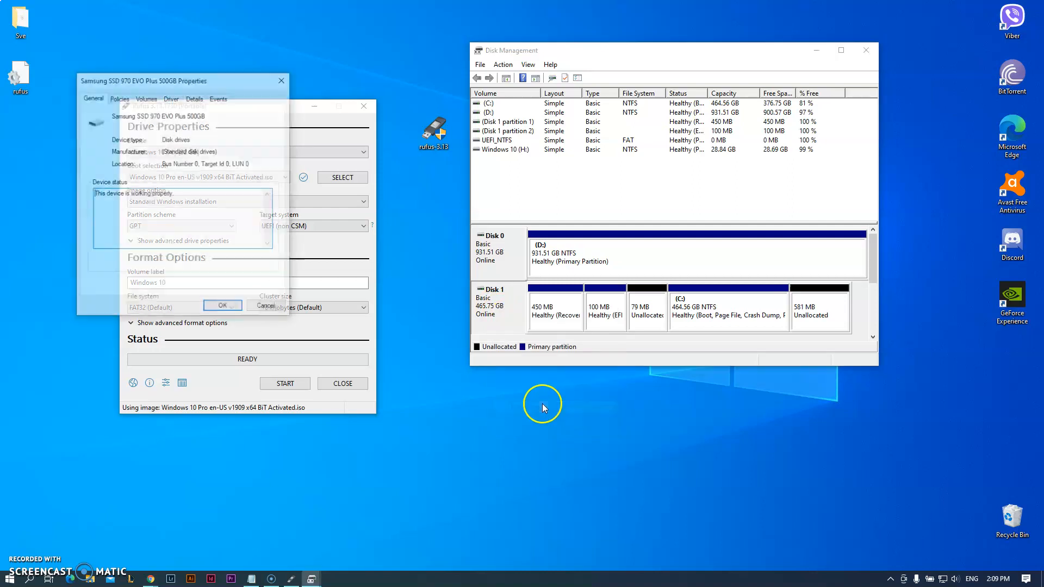
drag(193, 84, 689, 81)
click(643, 95)
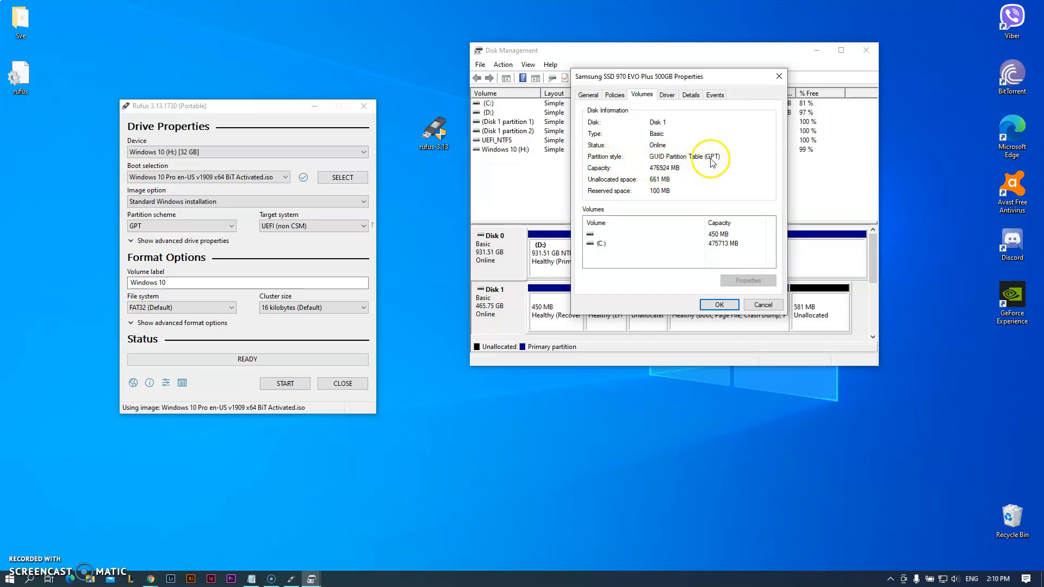
click(718, 305)
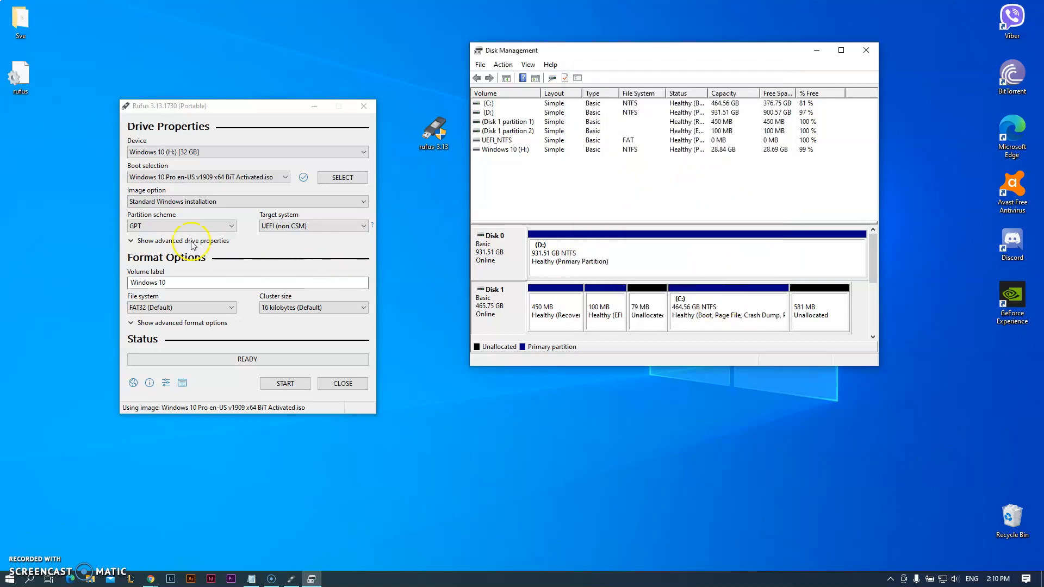
Choose GPT as the partition scheme in Rufus and close Disk Management
click(186, 227)
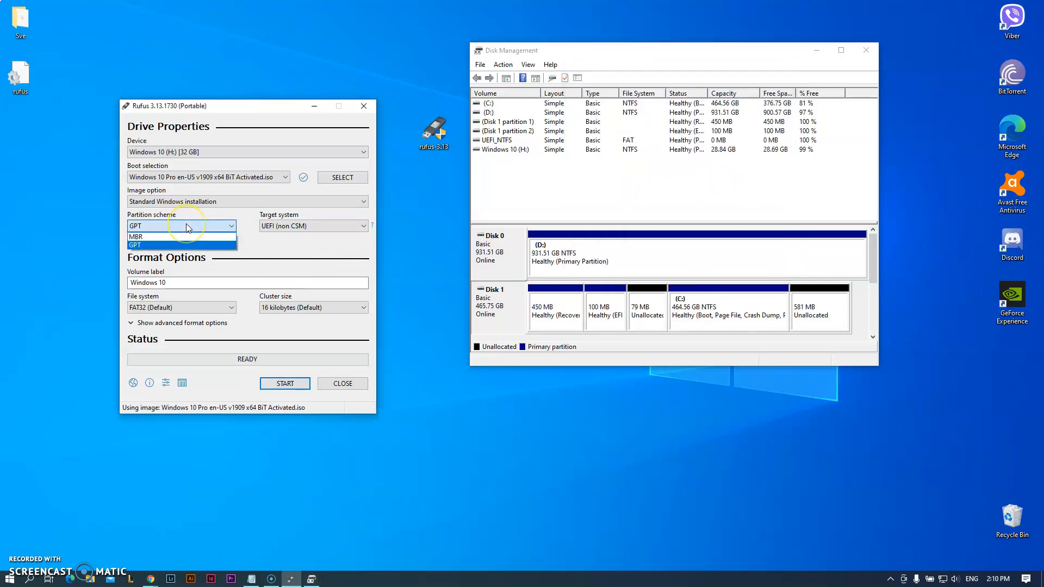
click(186, 245)
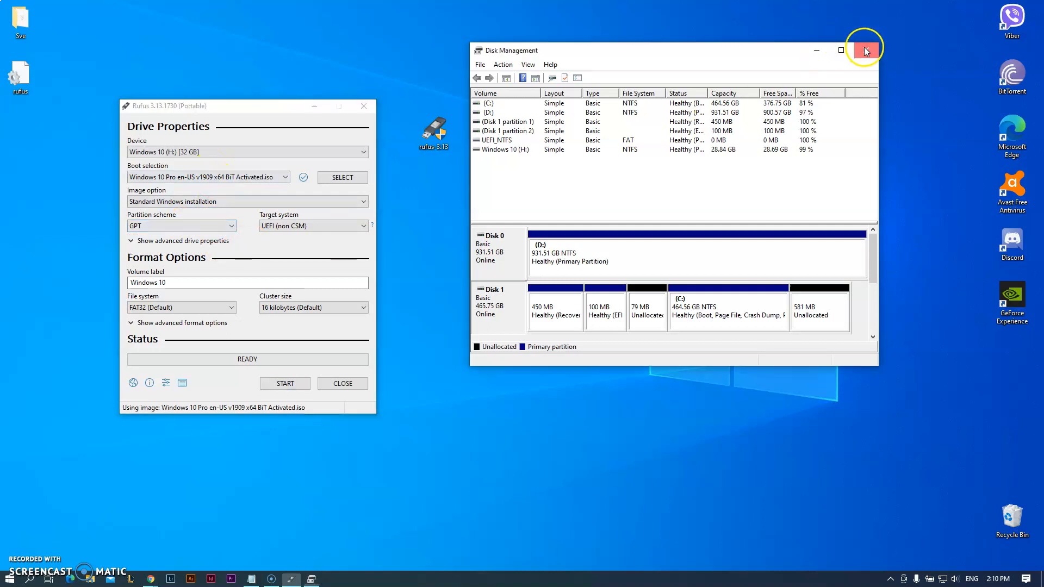
click(865, 50)
drag(194, 107, 217, 81)
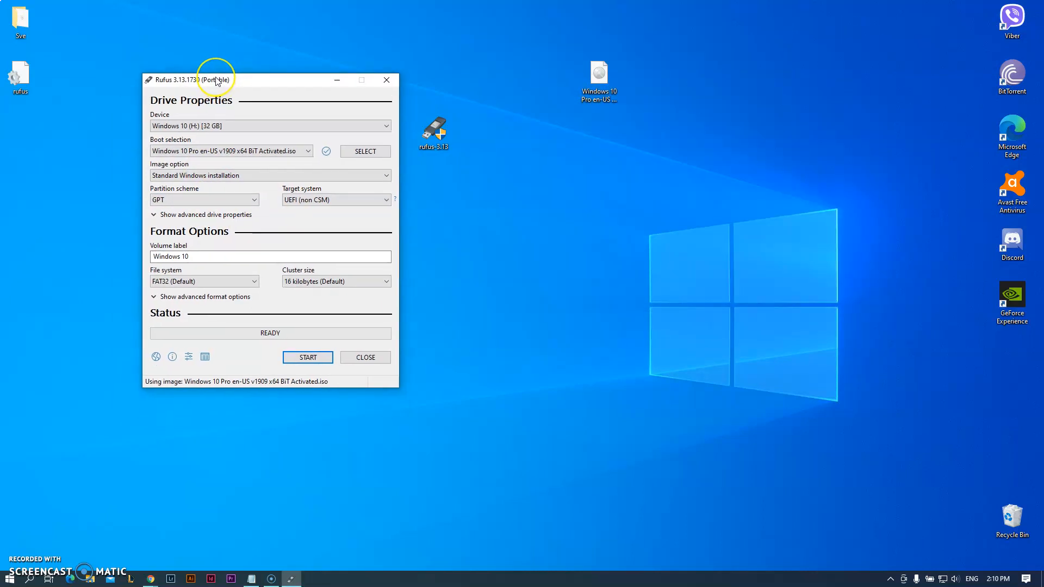
click(154, 216)
click(154, 216)
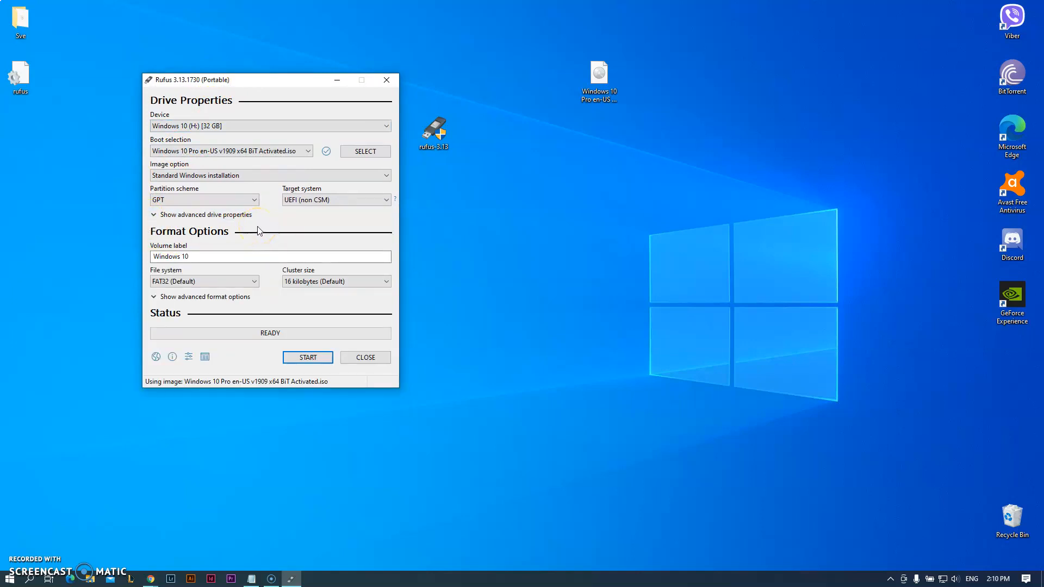
click(247, 201)
click(248, 204)
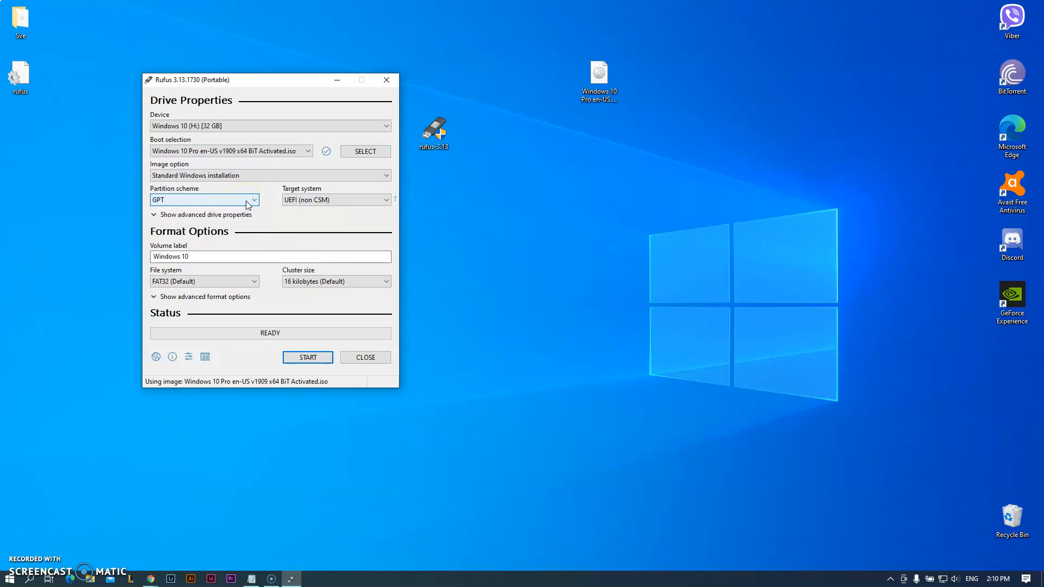
click(249, 205)
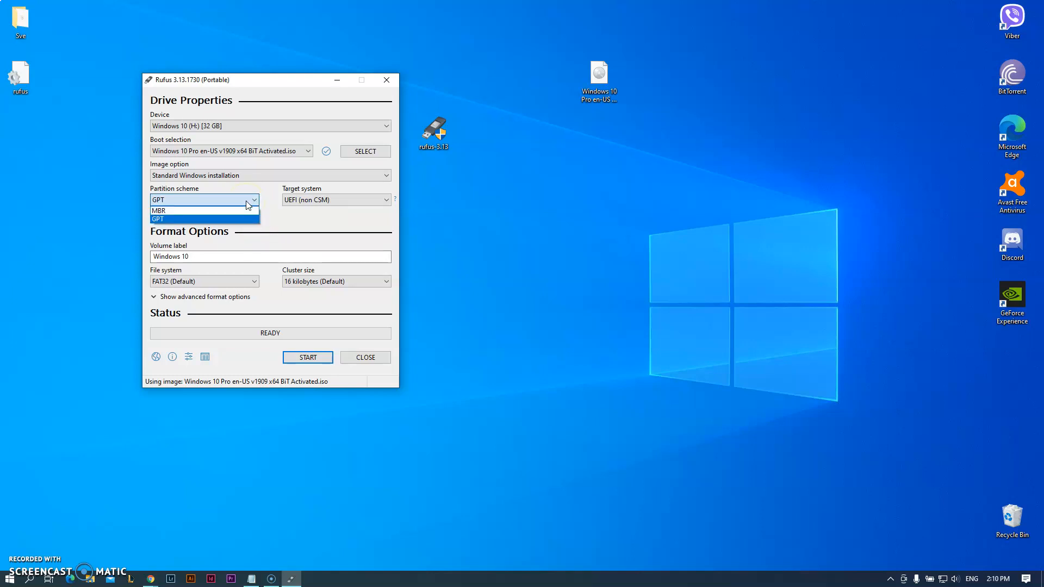
click(248, 204)
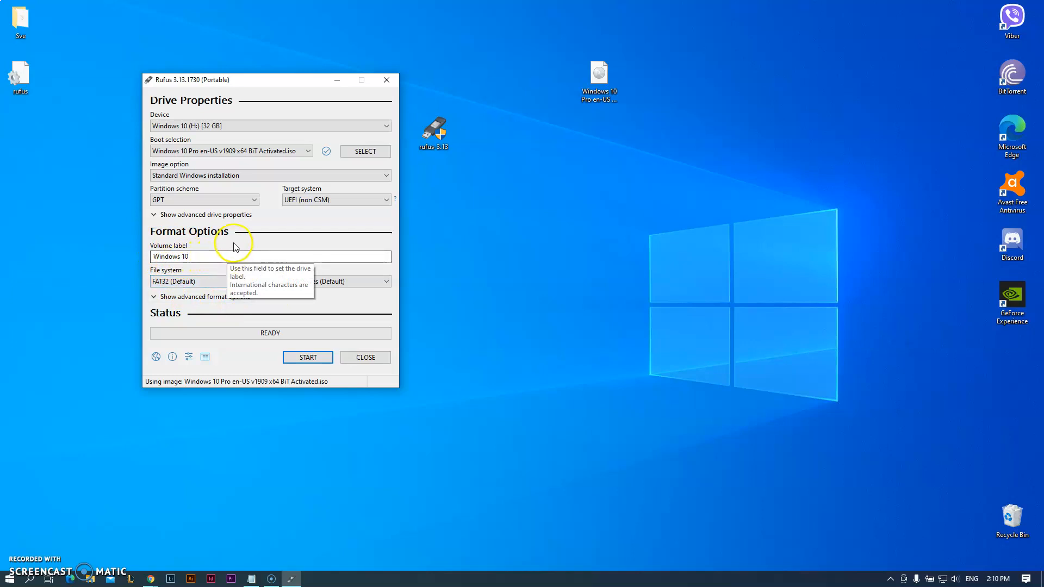
Set the file system of the USB drive to NTFS in the format options
click(469, 240)
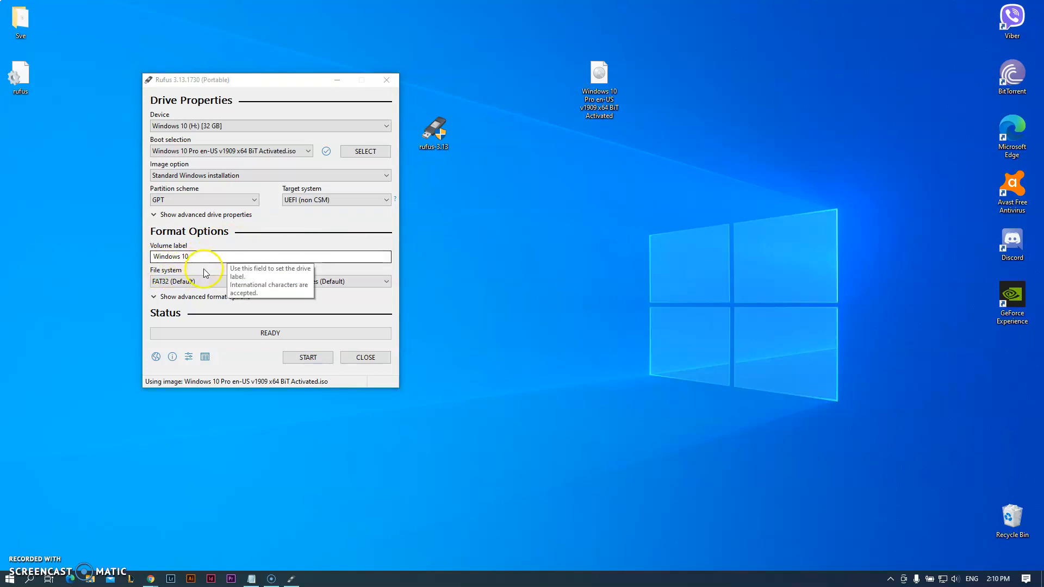
click(209, 281)
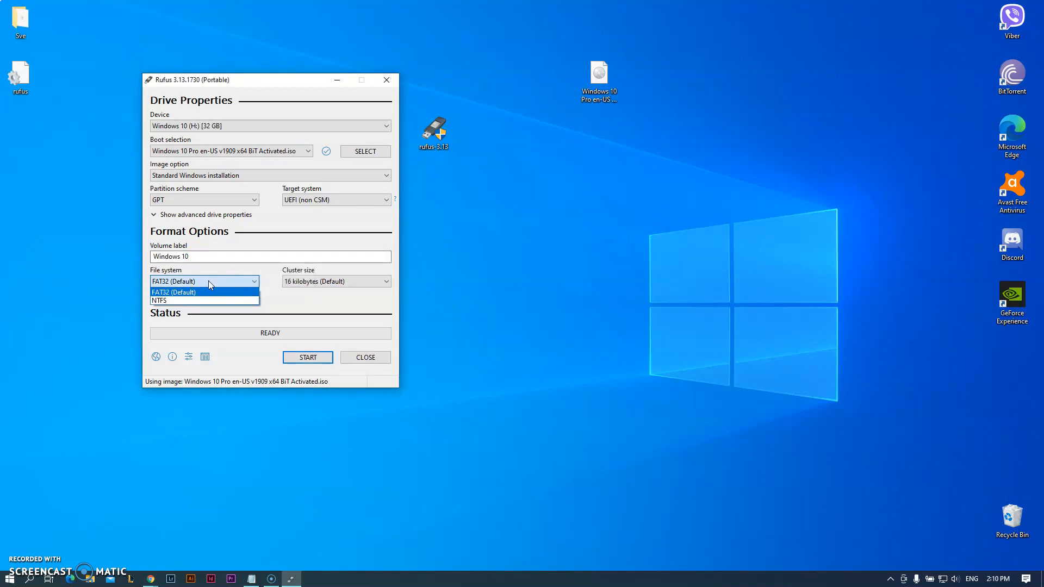
click(206, 302)
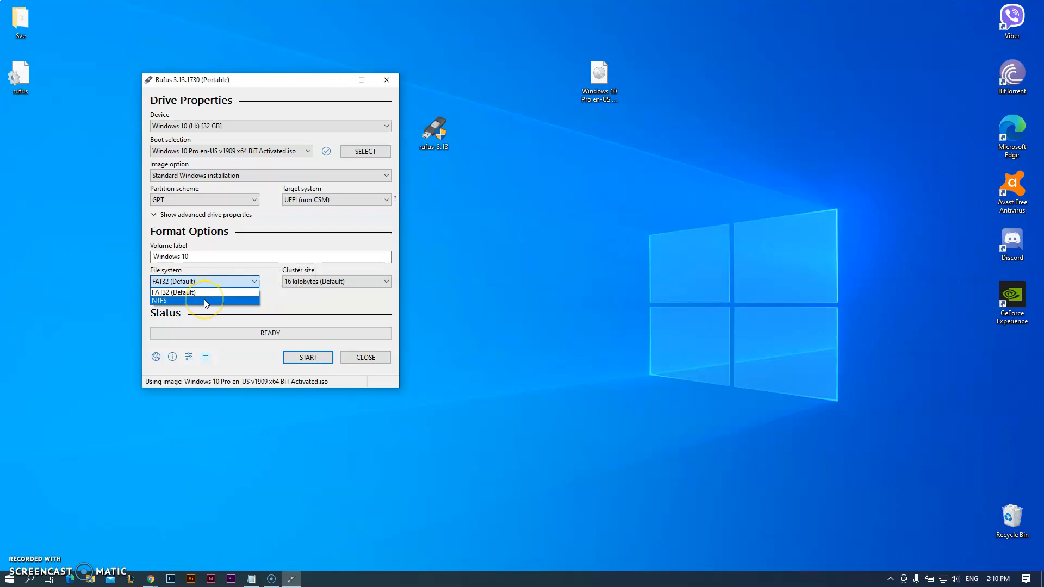
click(205, 302)
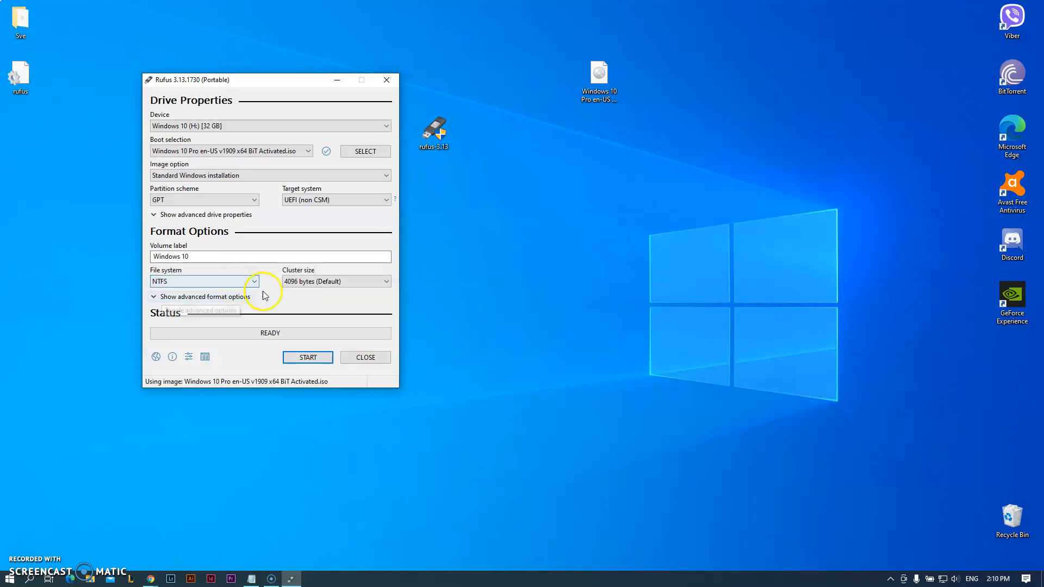
click(280, 299)
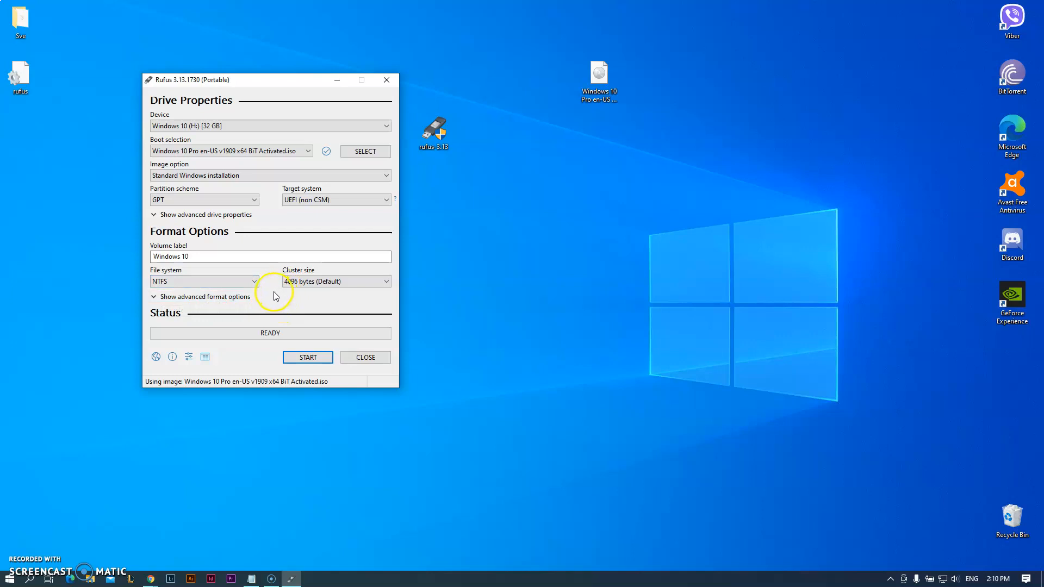
click(187, 281)
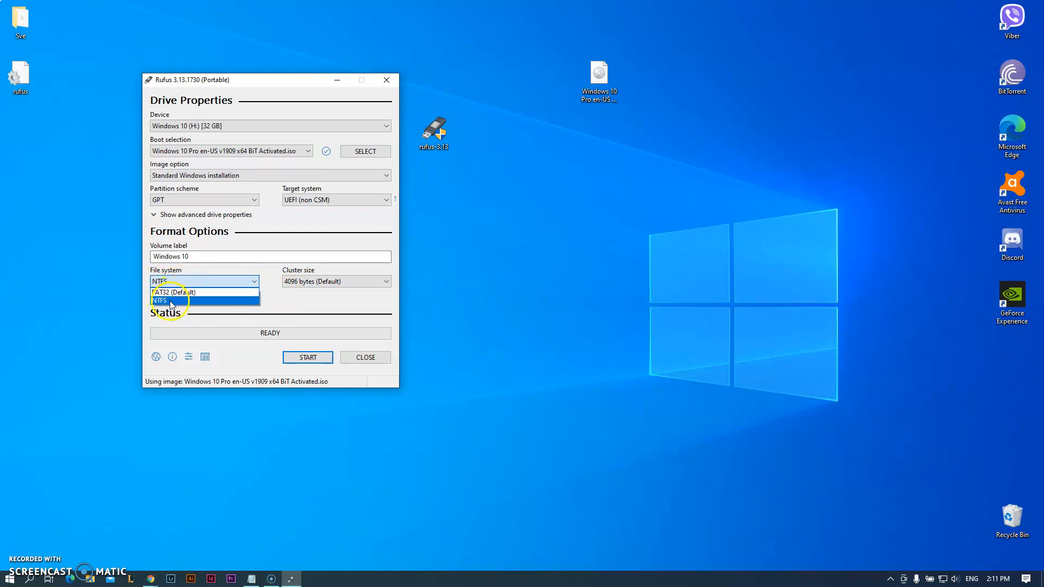
click(170, 301)
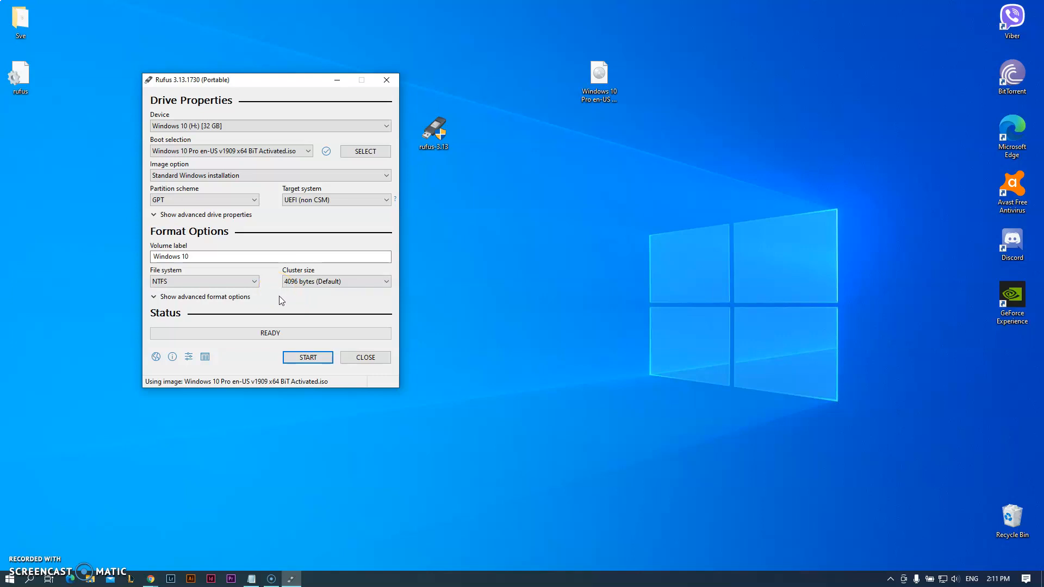
Move the rufus-3.13 desktop icon directly beneath the Windows 10 Pro ISO file
drag(434, 131, 599, 185)
click(452, 172)
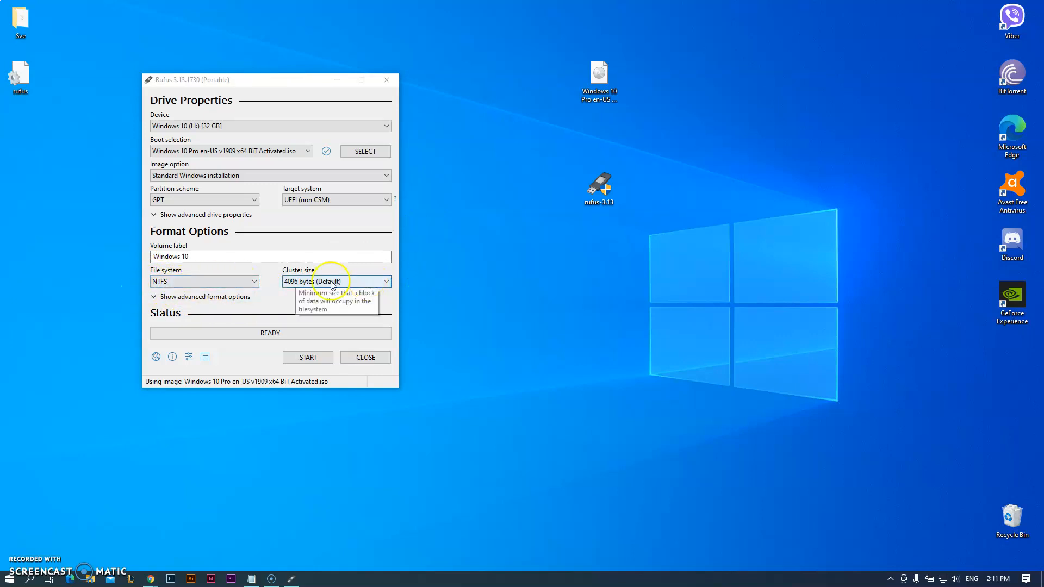
Switch the file system to FAT32 (Default) and back to NTFS
click(251, 280)
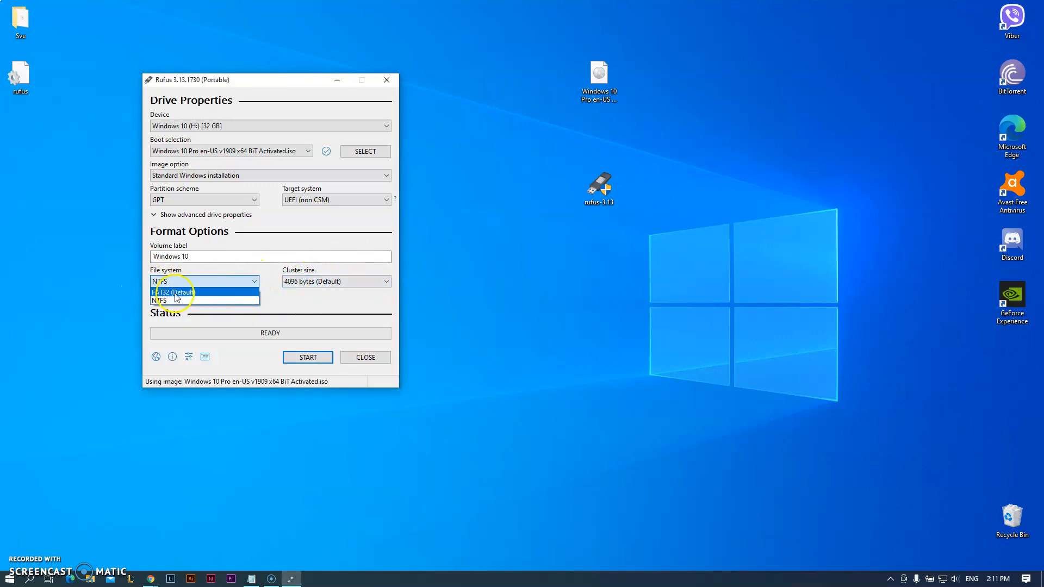
click(242, 293)
click(237, 281)
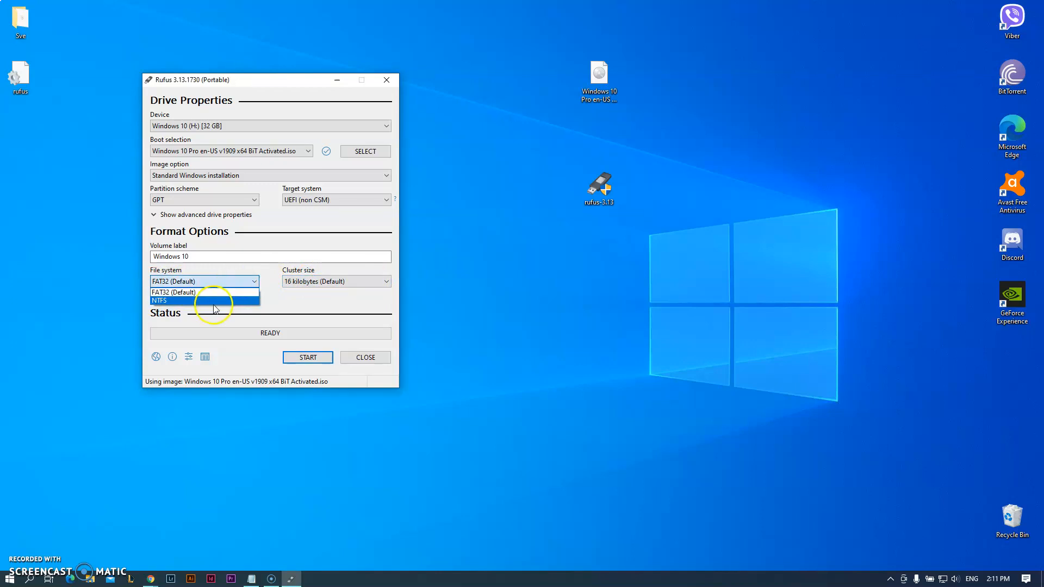
click(213, 301)
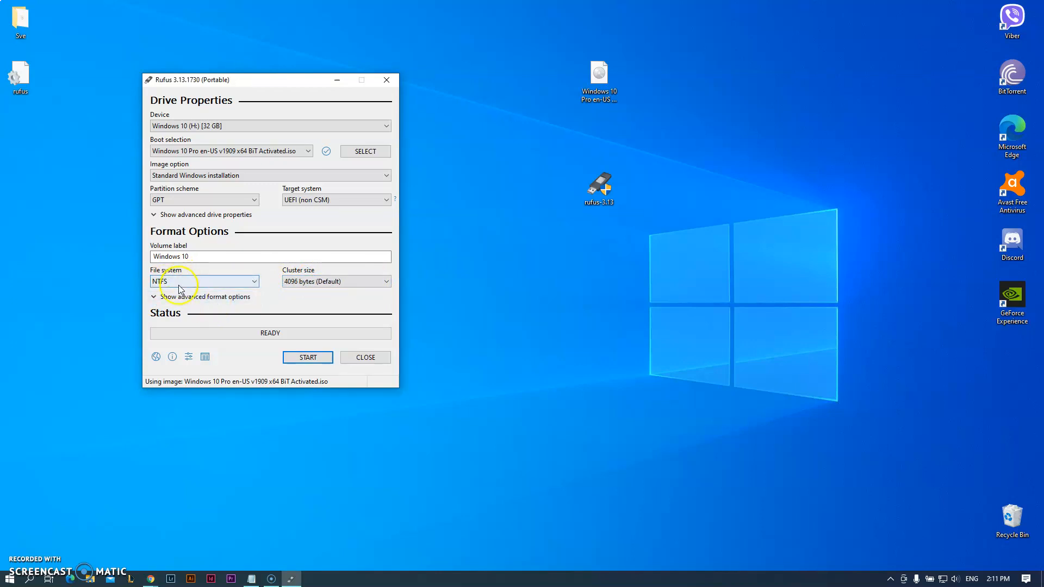
Expand the advanced format options to review them and collapse them again
click(227, 297)
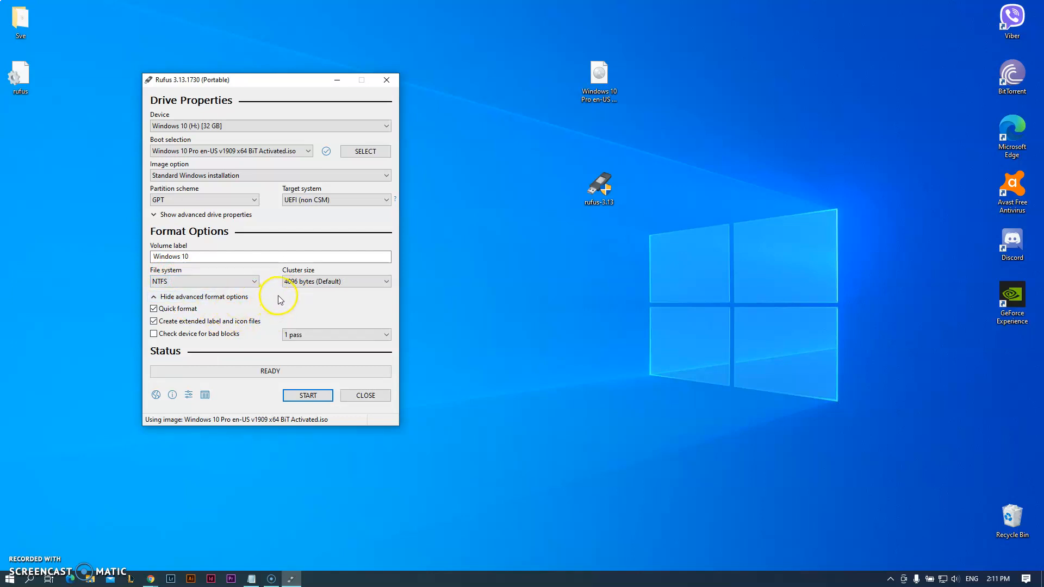
click(235, 298)
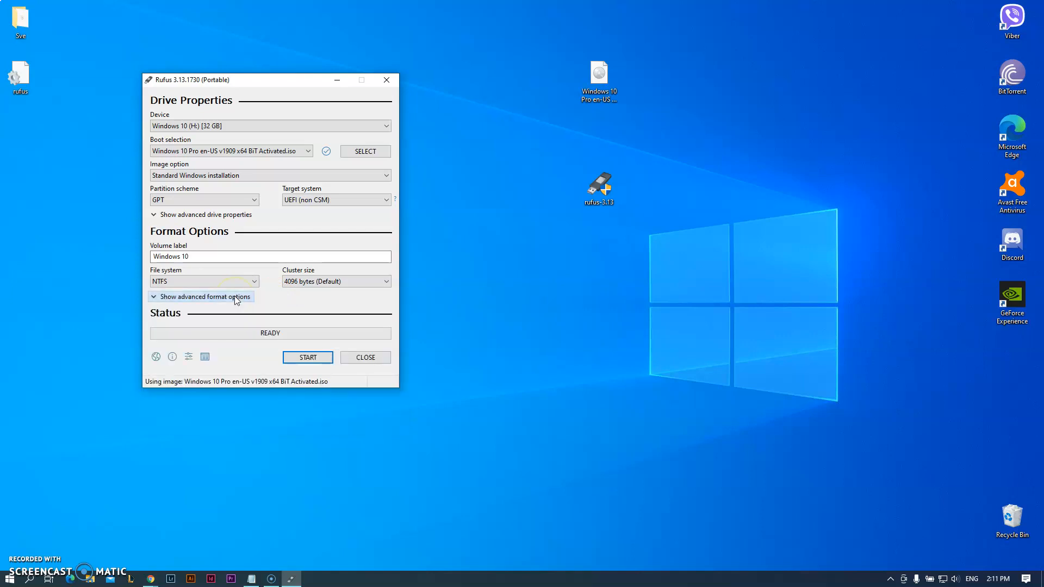